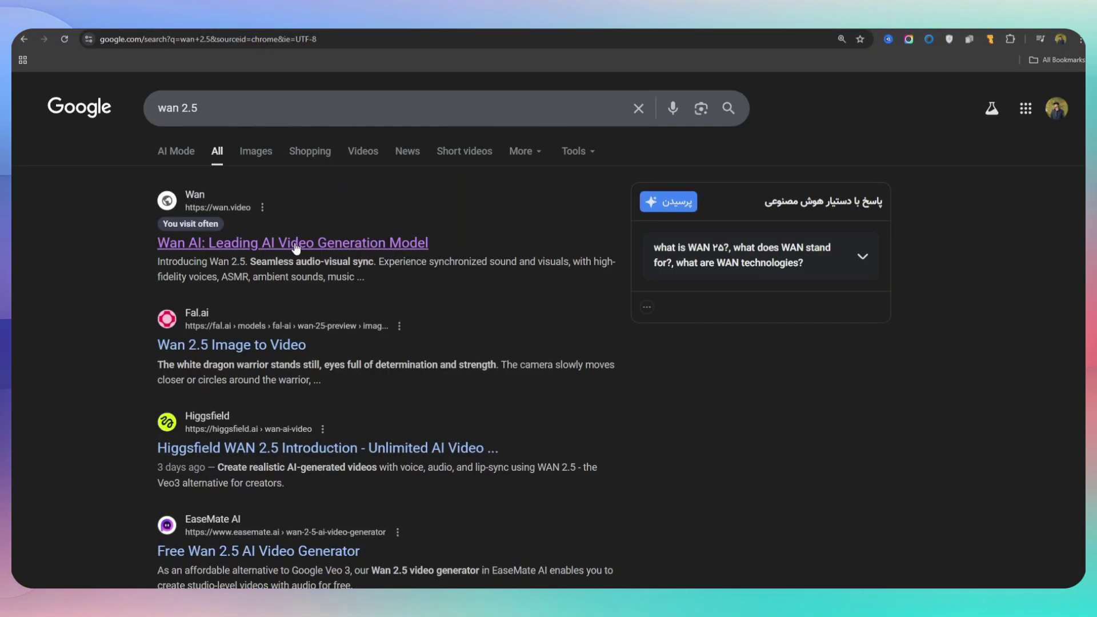
- Open the Wan AI site, go to Try Wan2.5 Now, and sign in with Google
left_click(295, 200)
left_click_drag(160, 115, 198, 109)
left_click(223, 259)
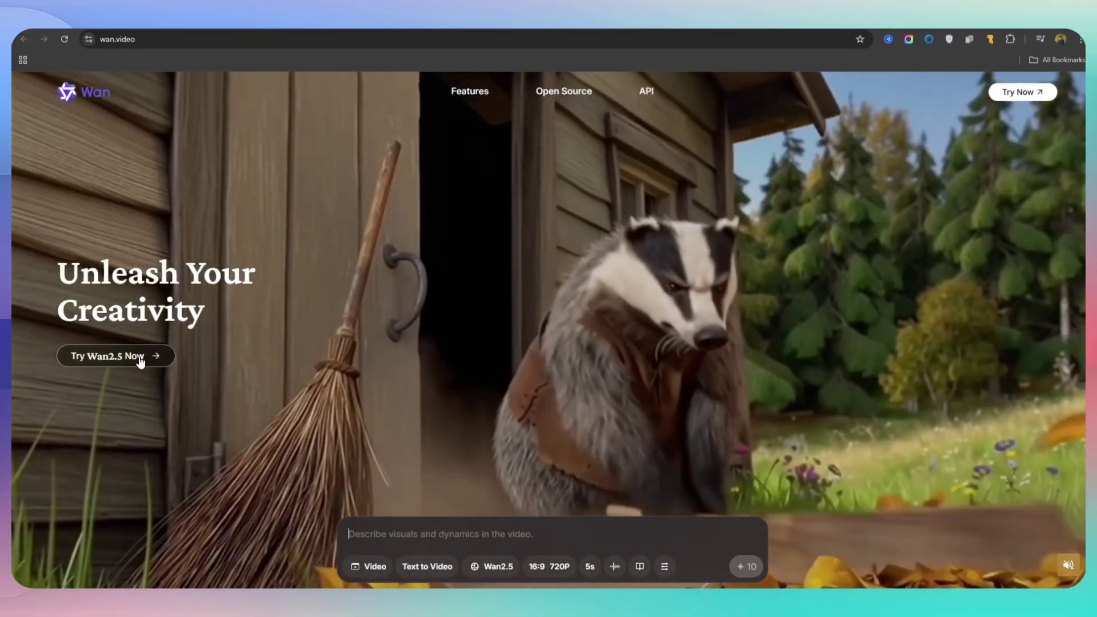
left_click(140, 359)
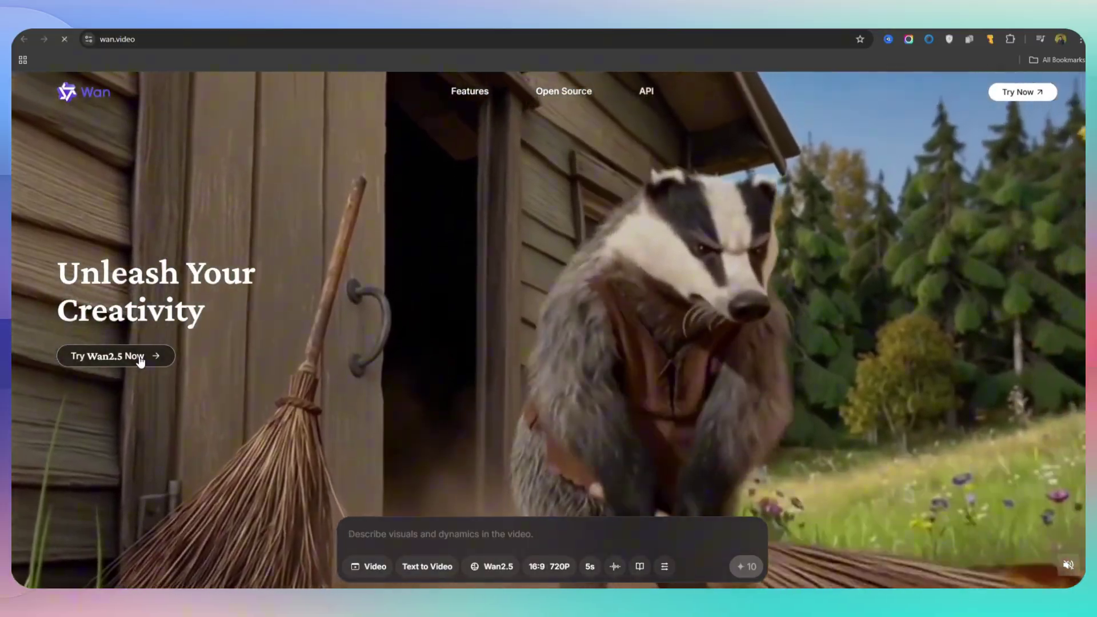
left_click(838, 381)
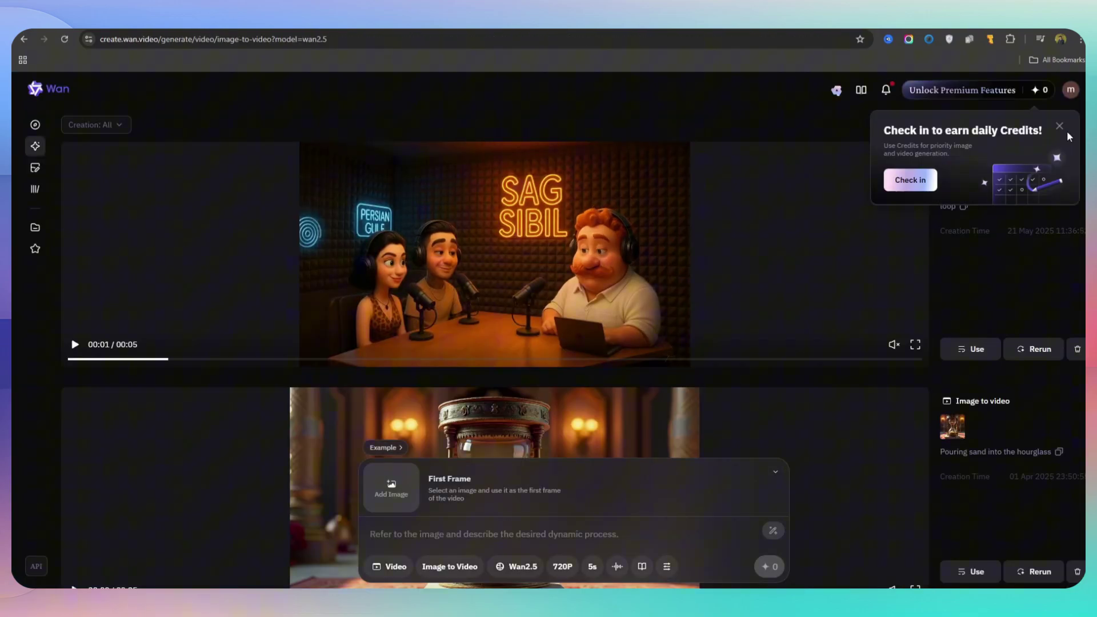
- Claim the daily 10-credit check-in and switch the generator to Text to Video
left_click(908, 182)
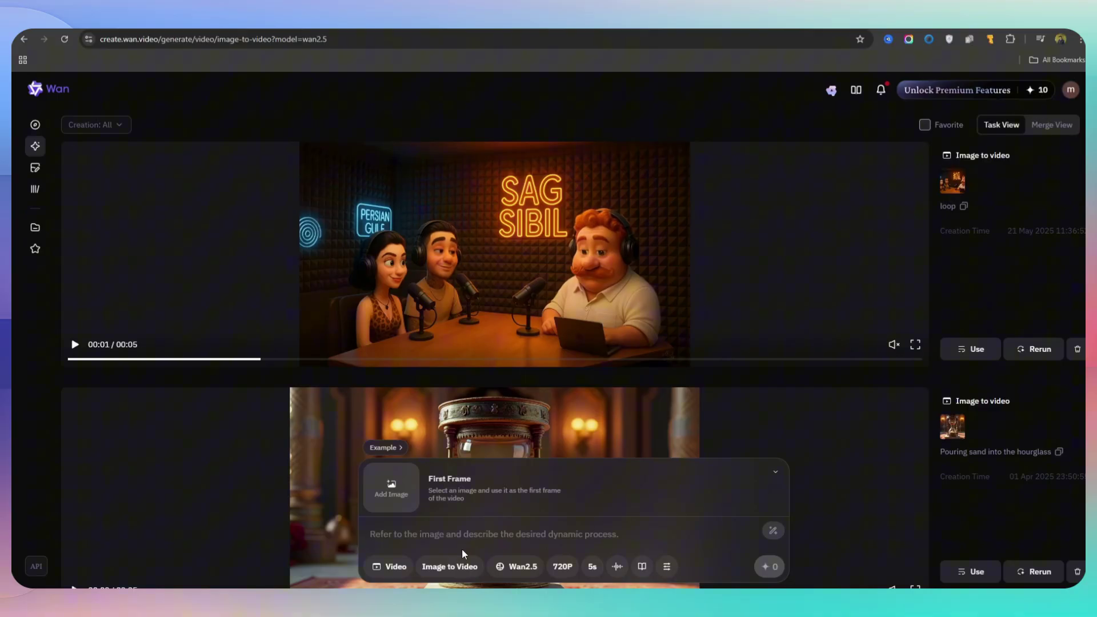
left_click(447, 567)
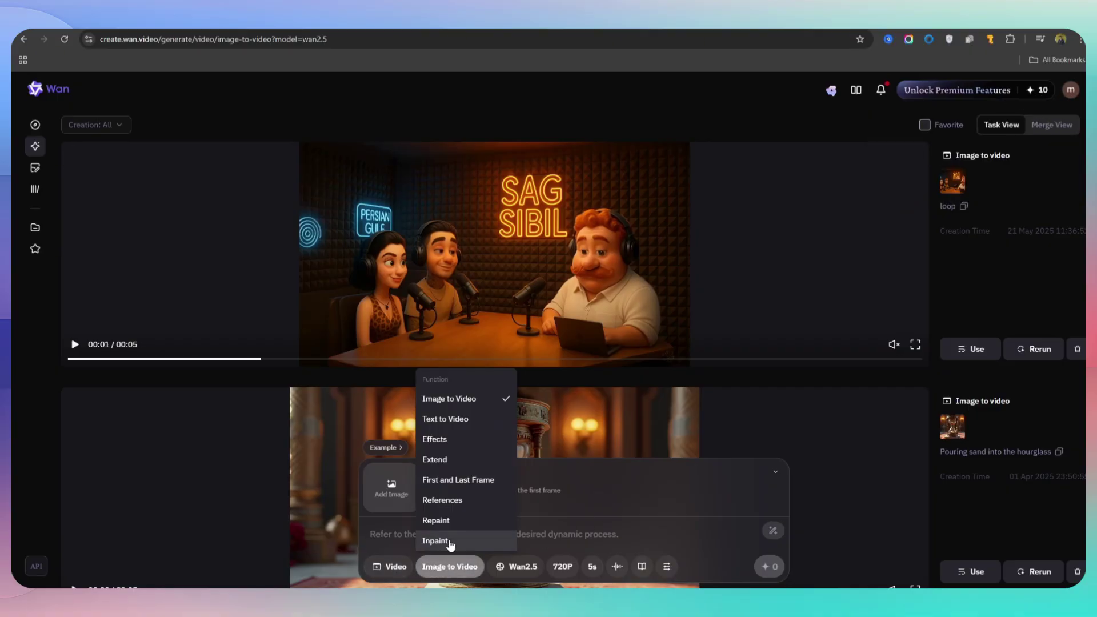
left_click(437, 422)
- Keep the Wan2.5 Preview model, review 16:9 720P options, and browse the lighting presets
left_click(513, 574)
left_click(519, 383)
left_click(589, 568)
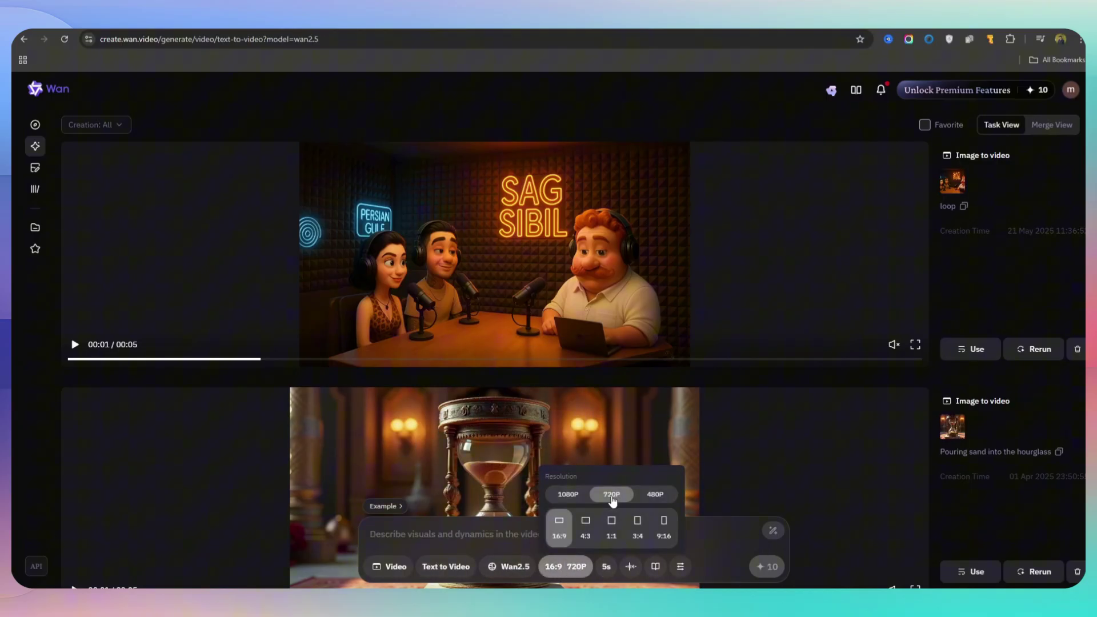
left_click(655, 566)
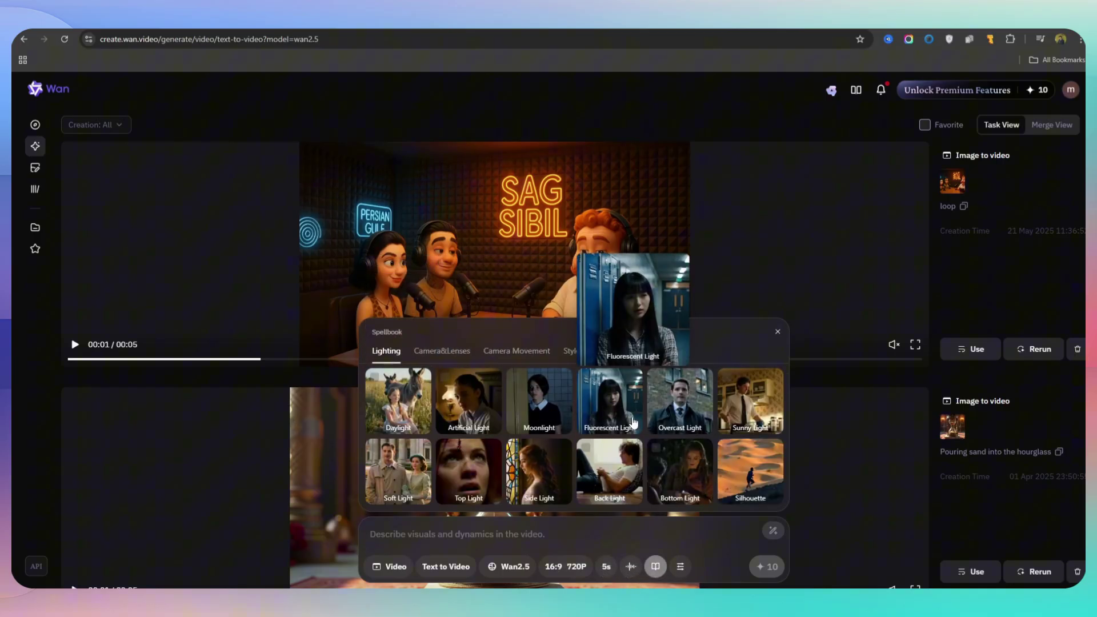
left_click(776, 332)
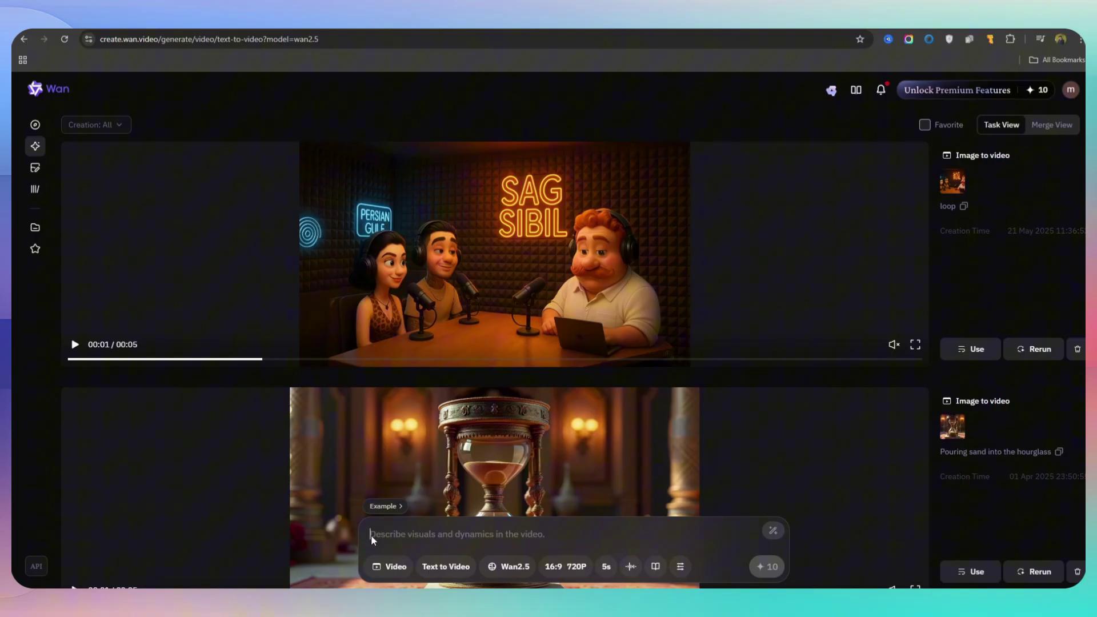
- Generate a Wan2.5 video of a samurai lion on a cherry-blossom Japanese street
key("ctrl+v")
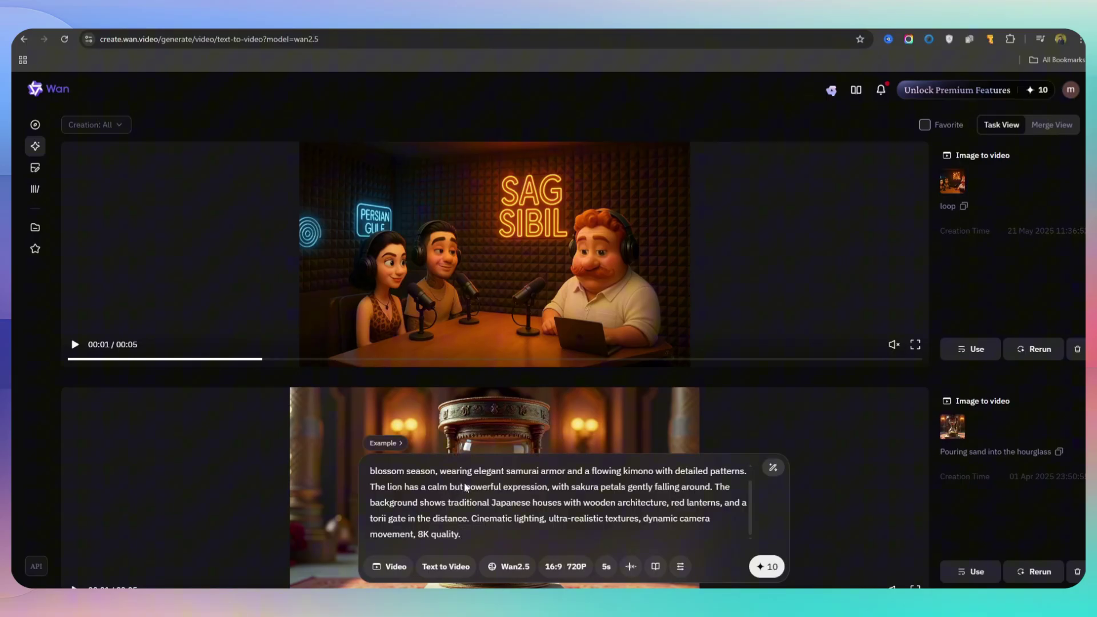
left_click(764, 568)
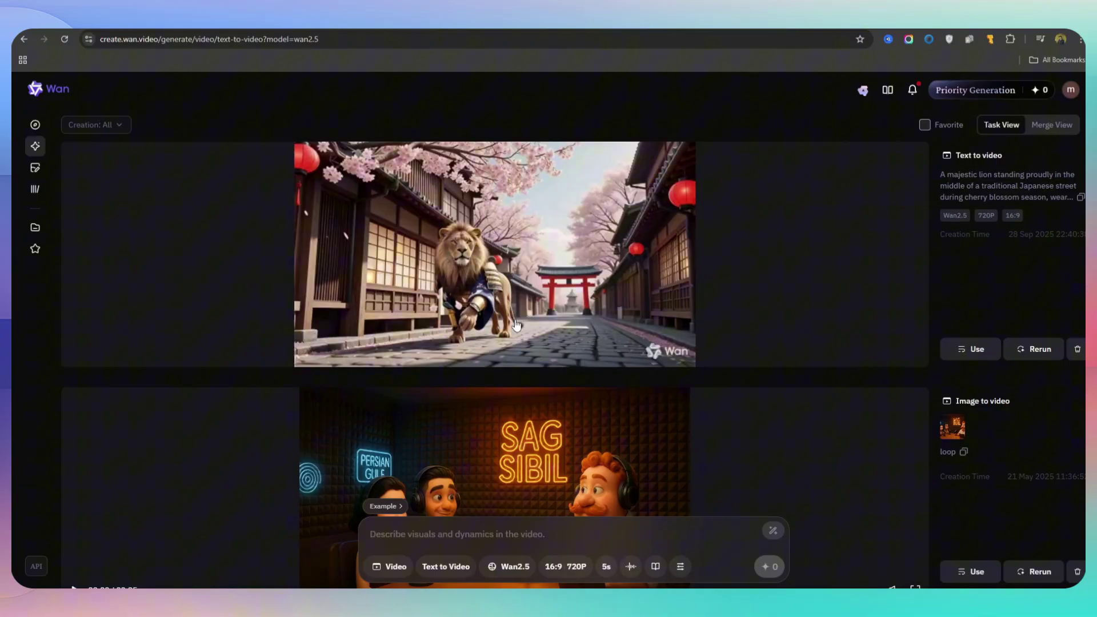
- Open the finished samurai lion video in full view
mouse_move(503, 317)
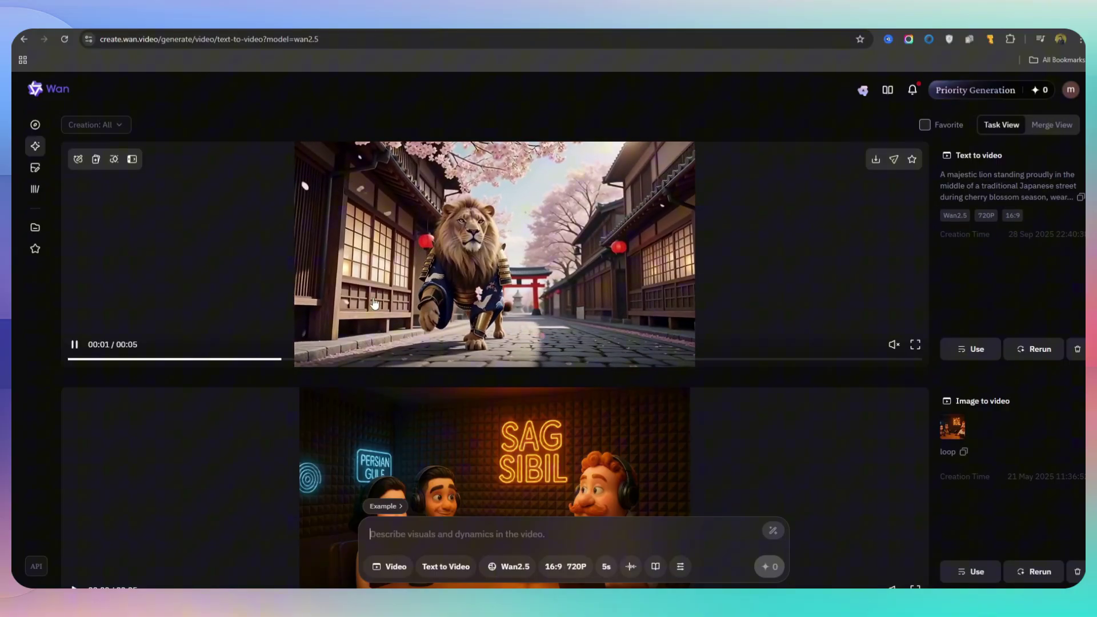
left_click(444, 283)
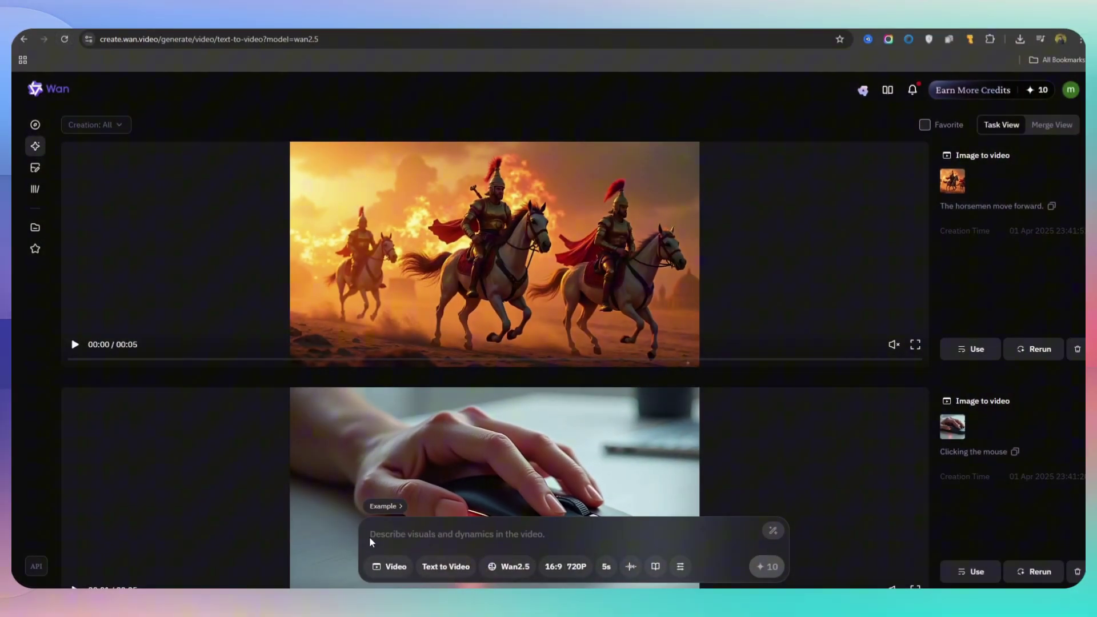
- Generate a 5-second Wan2.5 Coca-Cola neon-street ad video from the pasted prompt
key("ctrl+v")
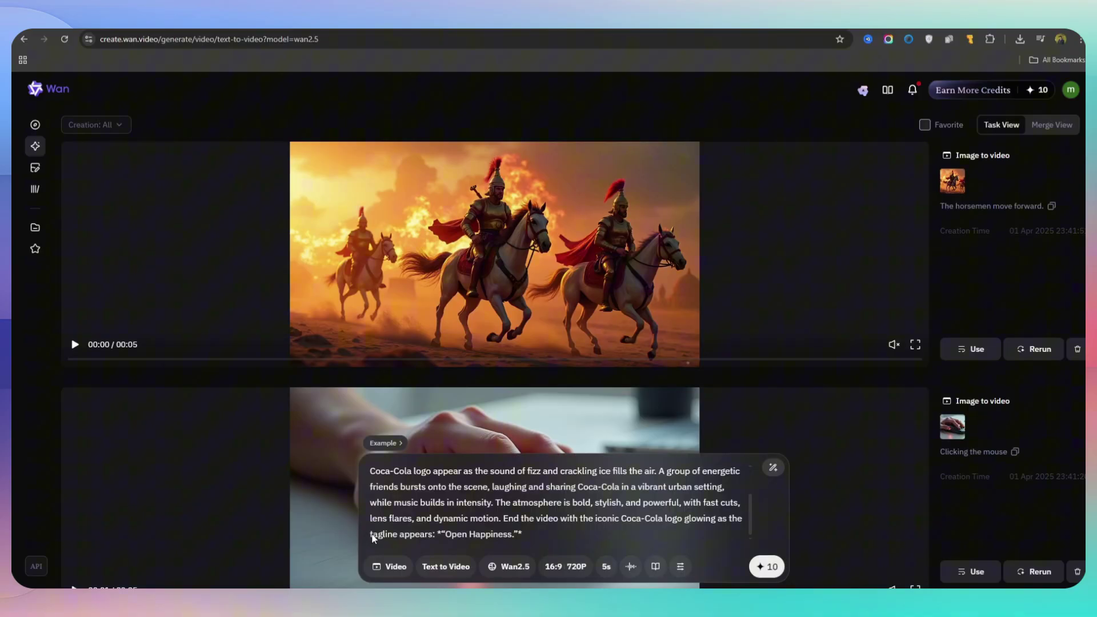
left_click(763, 567)
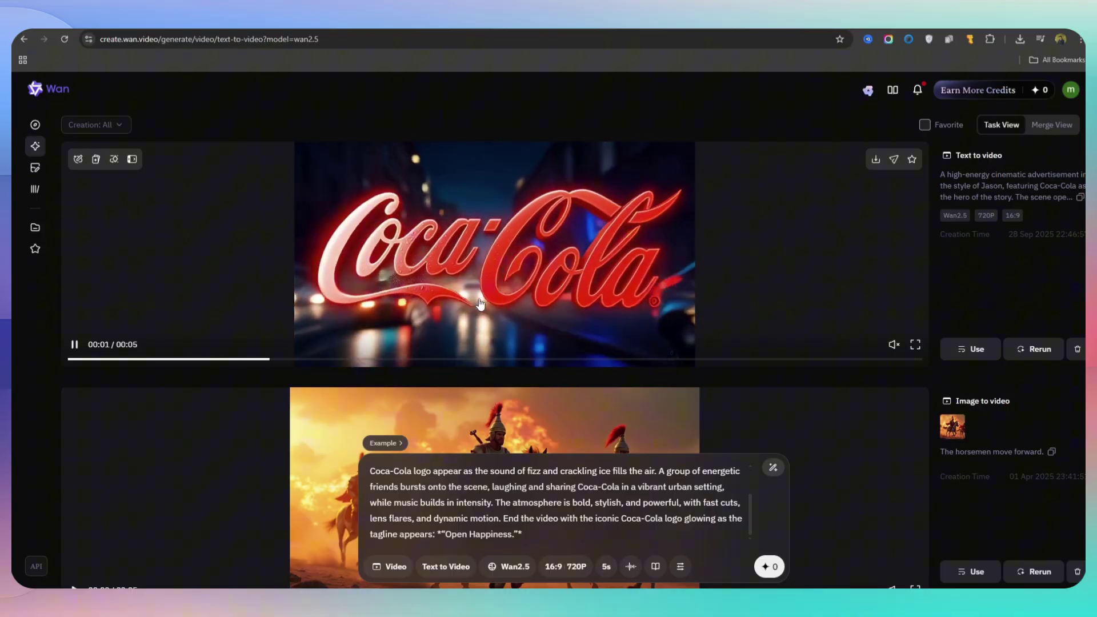
- Play the Coca-Cola ad in full view and pause it at 00:03
left_click(480, 303)
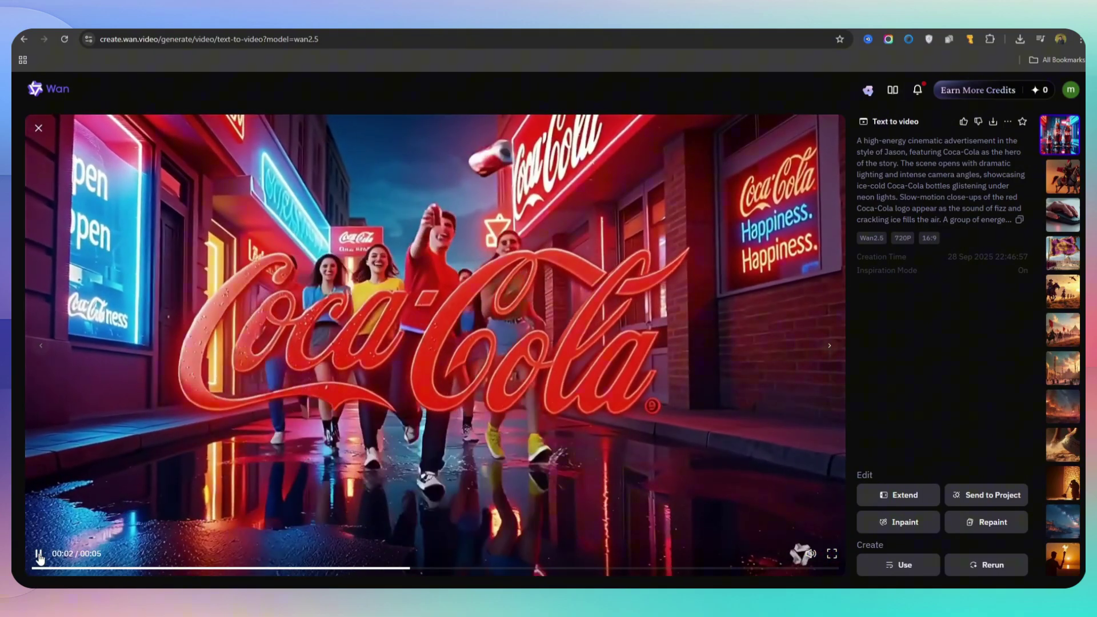
left_click(39, 554)
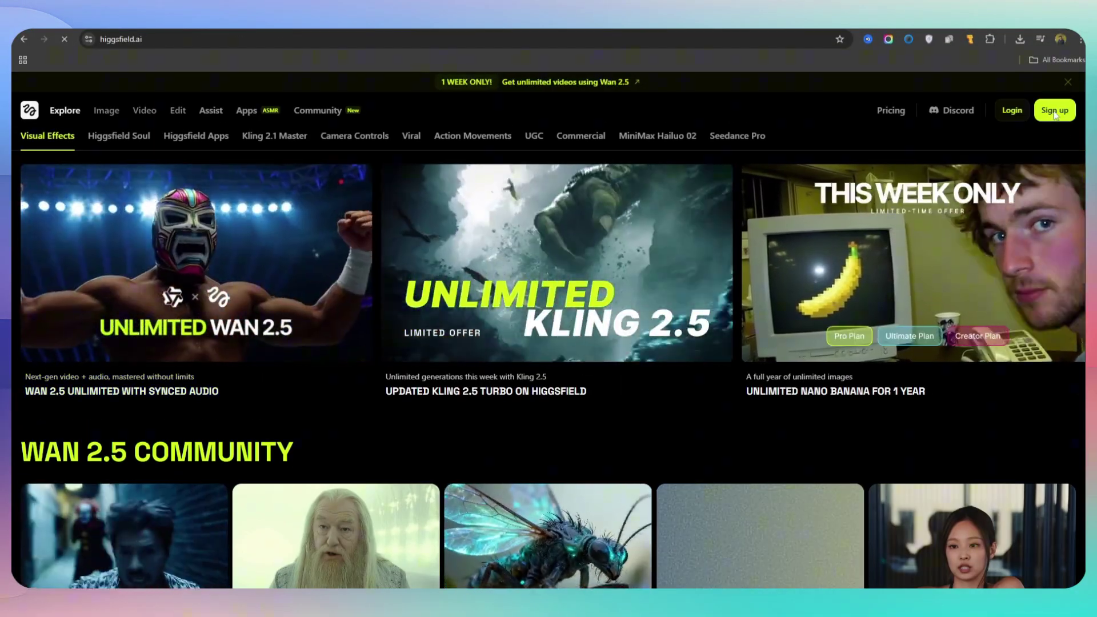
- Sign in to Higgsfield with Google, dismiss the Kling 2.5 offer, and open Wan 2.5
left_click(1054, 114)
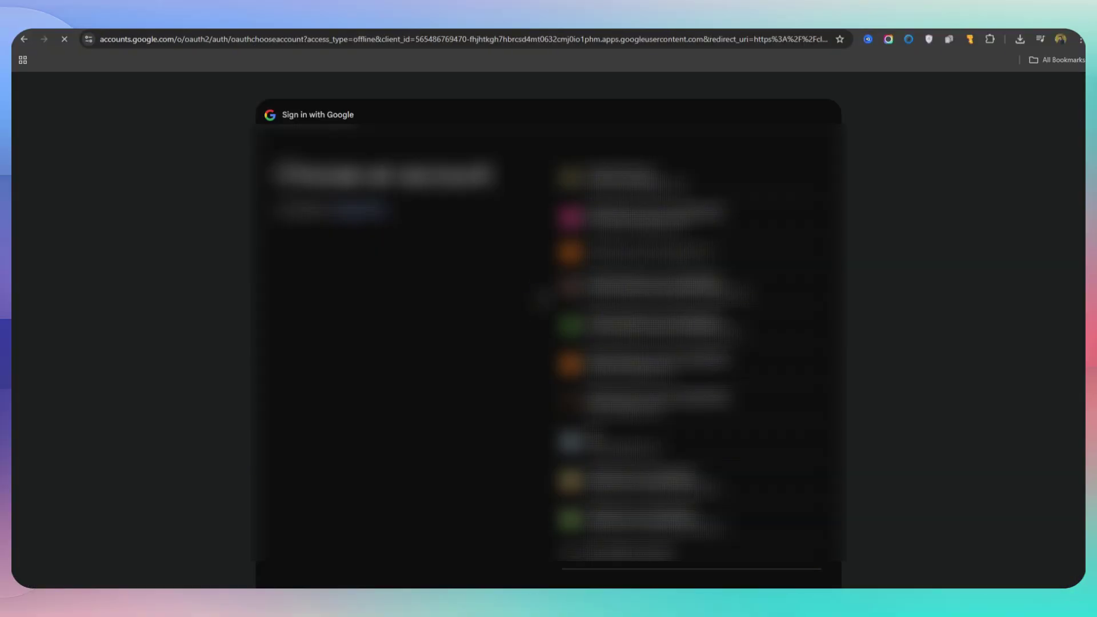
left_click(541, 295)
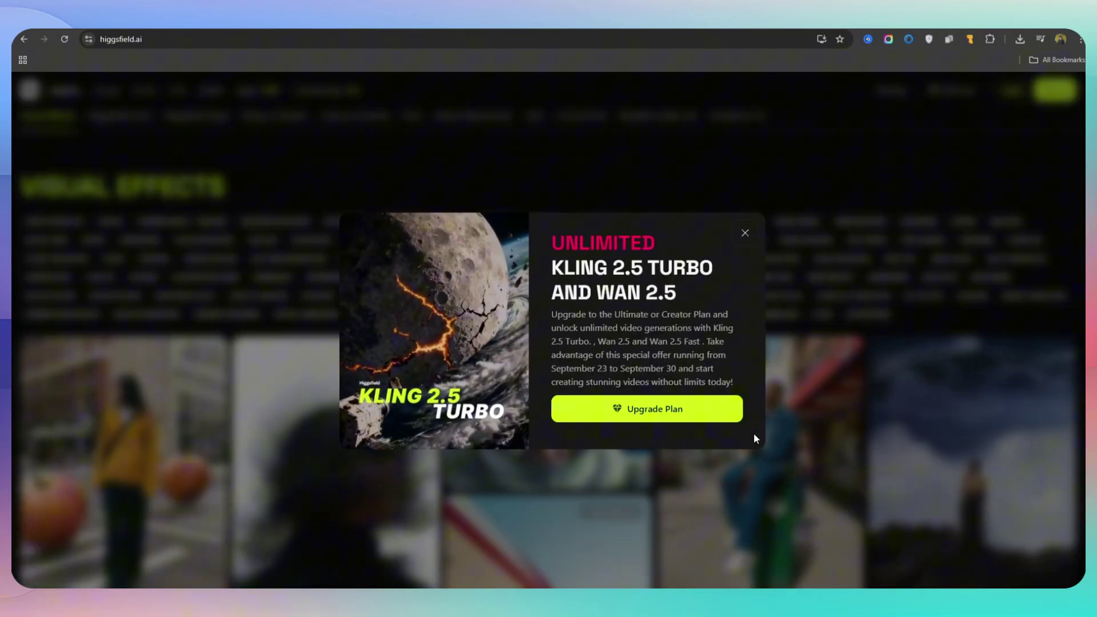
left_click(744, 232)
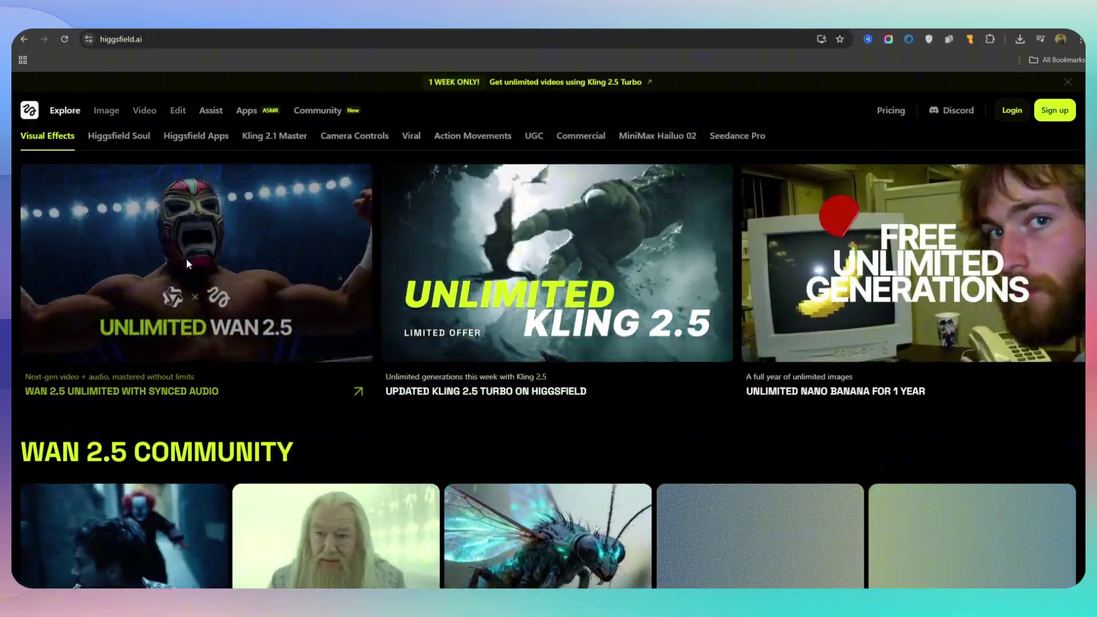
left_click(61, 40)
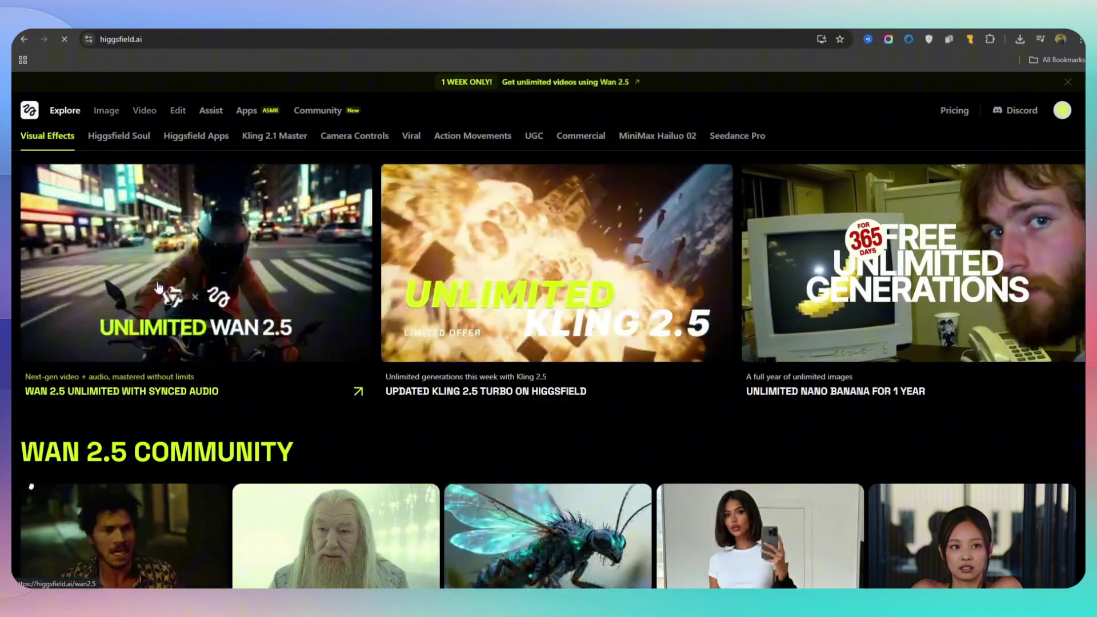
left_click(158, 284)
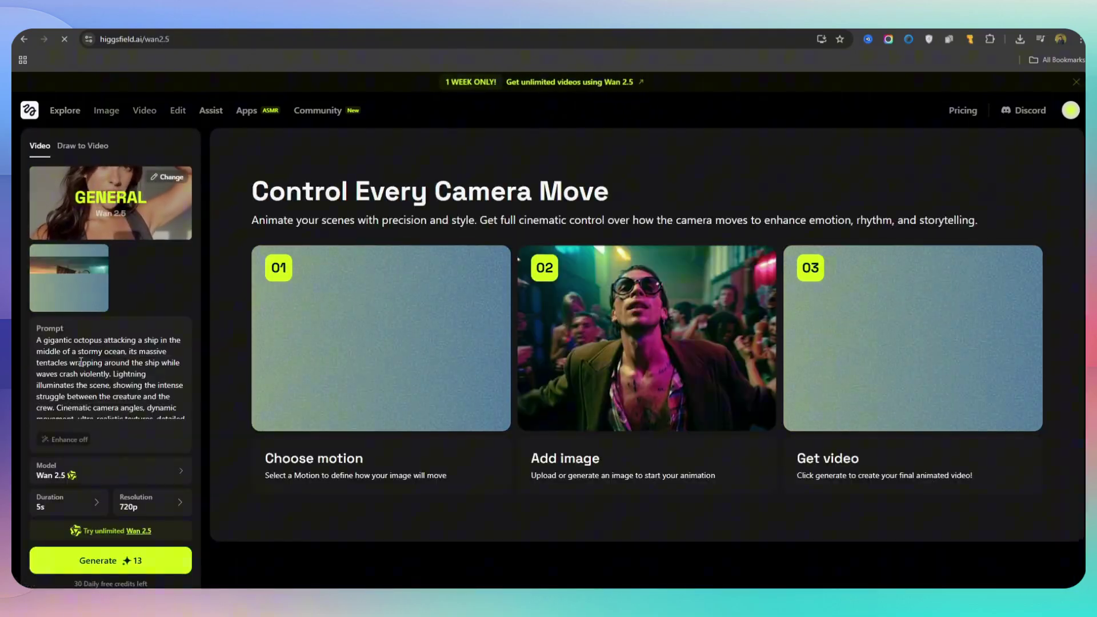
- Generate the 5s 720p giant-octopus-attacking-ship video with Wan 2.5 and play it
left_click(171, 563)
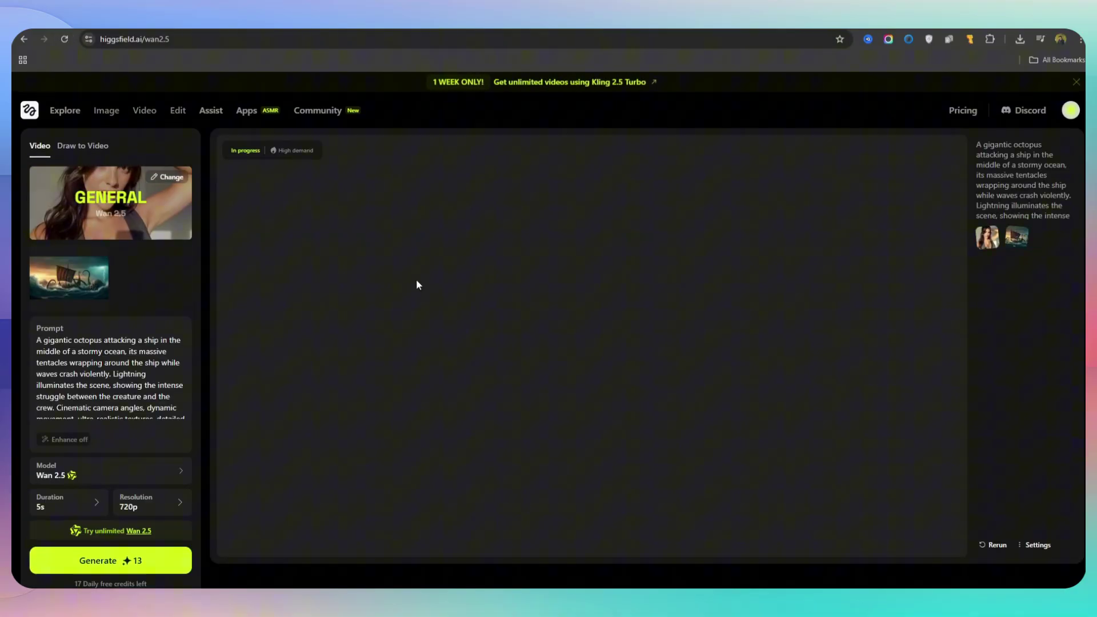
scroll(417, 284, "down", 1)
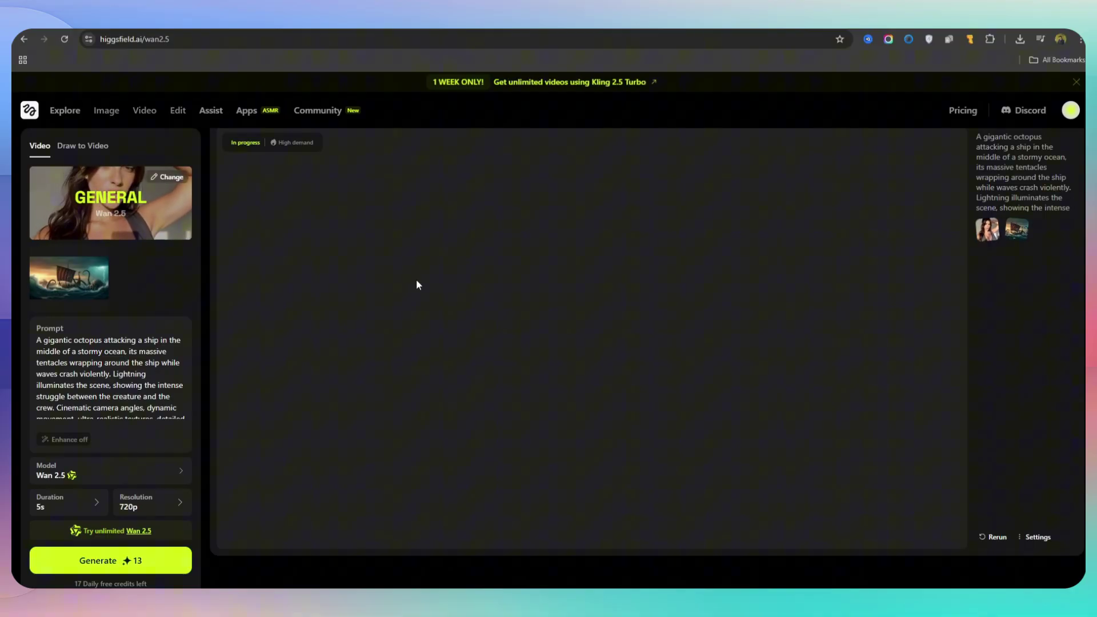
scroll(416, 284, "up", 1)
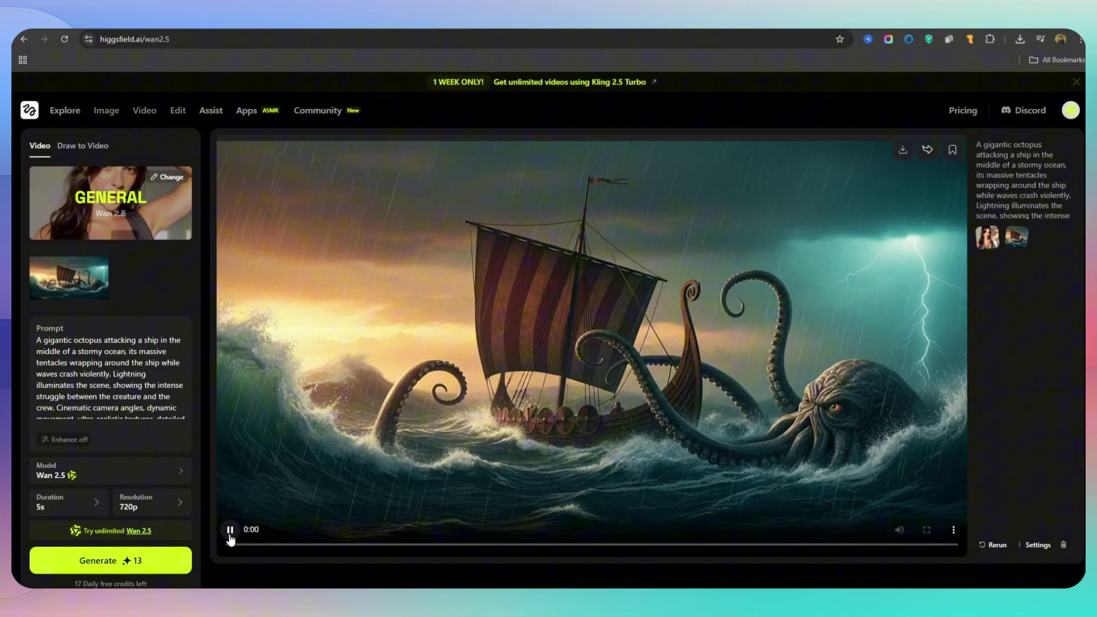
left_click(65, 39)
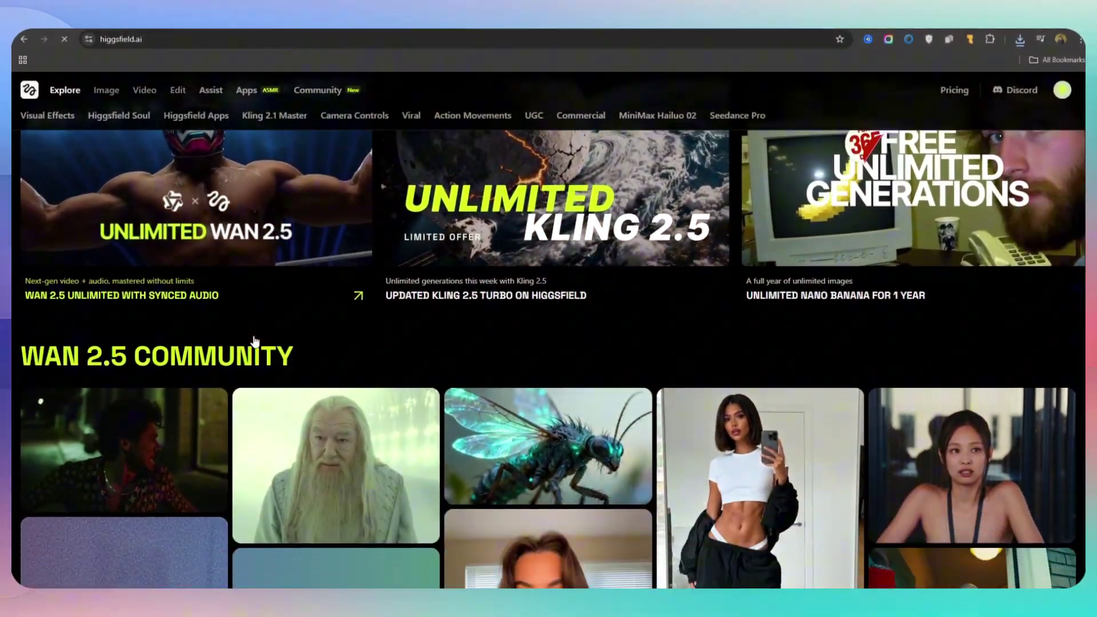
- Open the Dumbledore community video, download it, and close the viewer
scroll(287, 358, "down", 2)
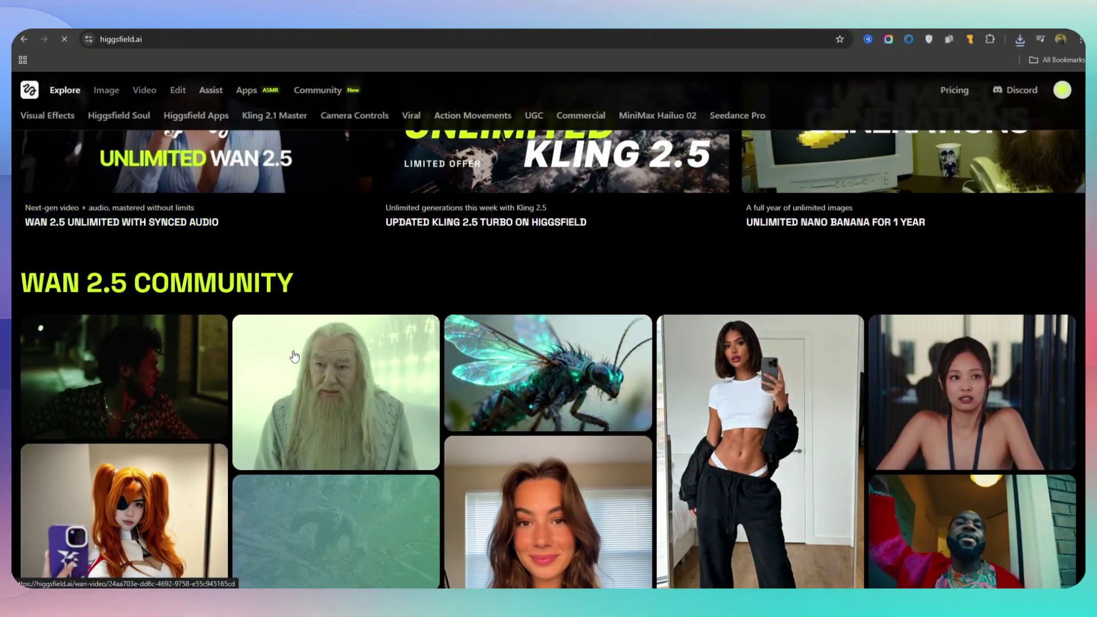
left_click(335, 357)
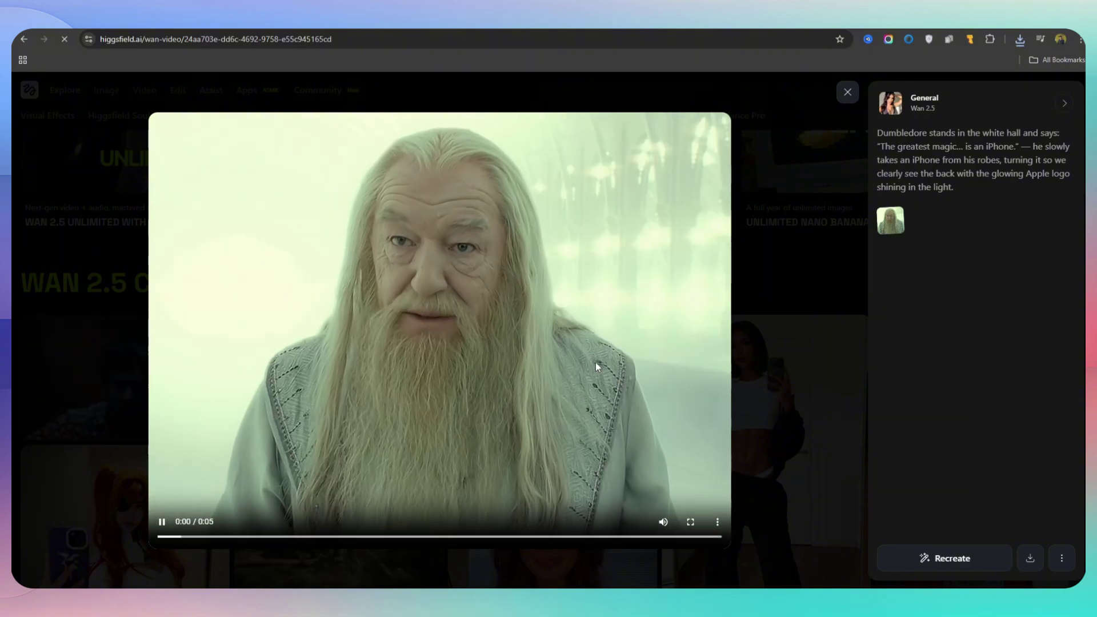
left_click(717, 522)
left_click(680, 508)
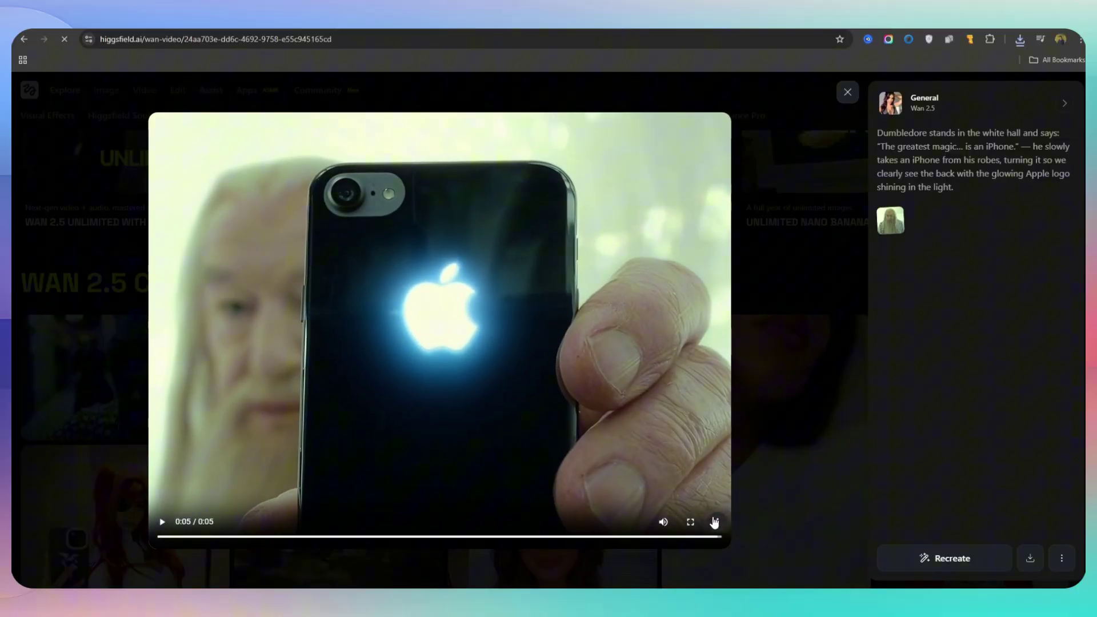
left_click(857, 149)
- Open the forest gorilla community video, download it, and close the viewer
scroll(637, 272, "down", 3)
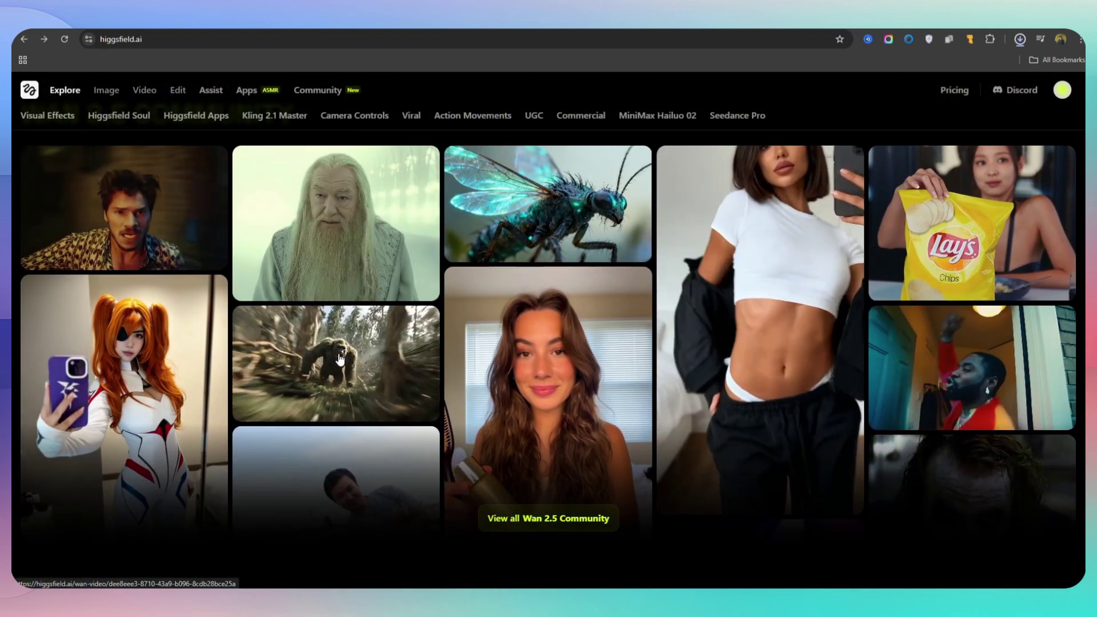
left_click(339, 358)
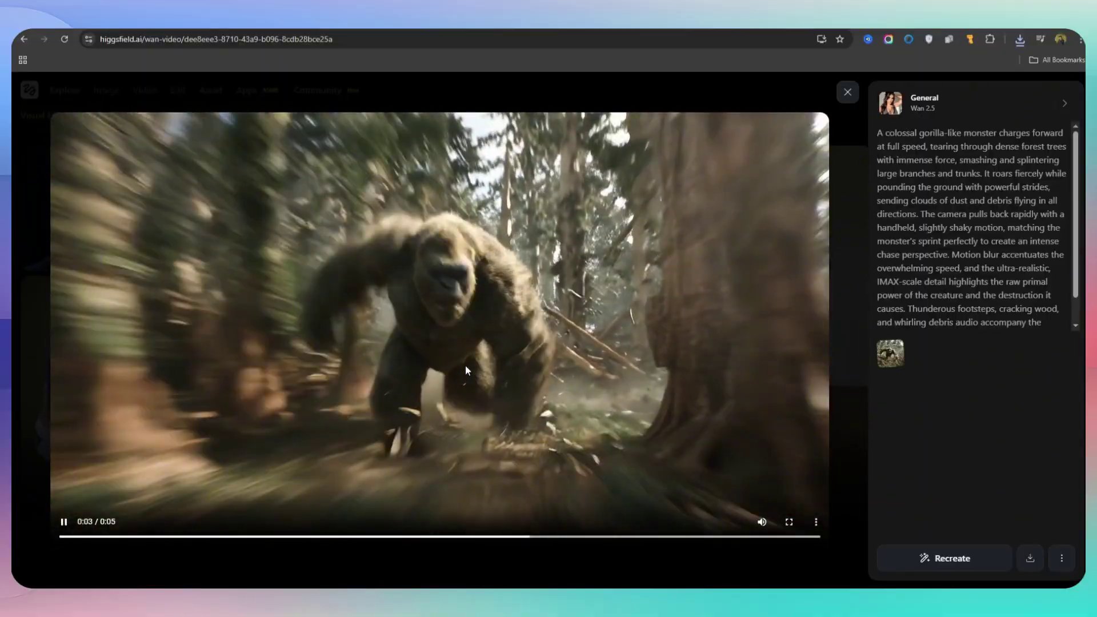
left_click(1019, 39)
left_click(52, 91)
- Browse the full Wan 2.5 Community gallery and open the Joker with Lays chips clip
scroll(548, 343, "down", 3)
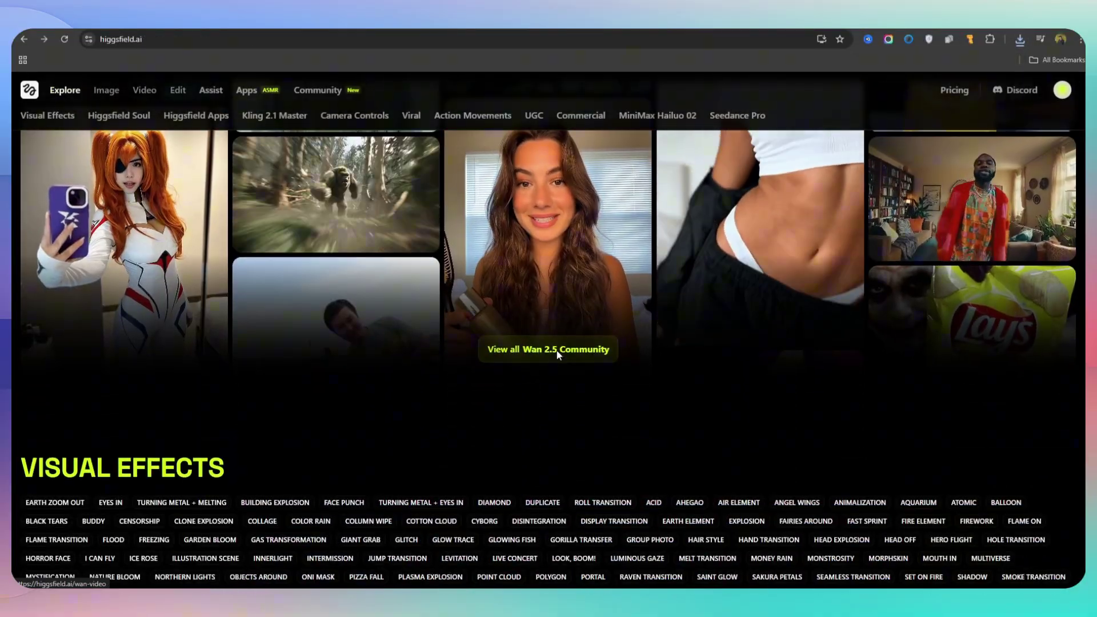
left_click(548, 350)
scroll(565, 343, "down", 3)
scroll(565, 343, "down", 5)
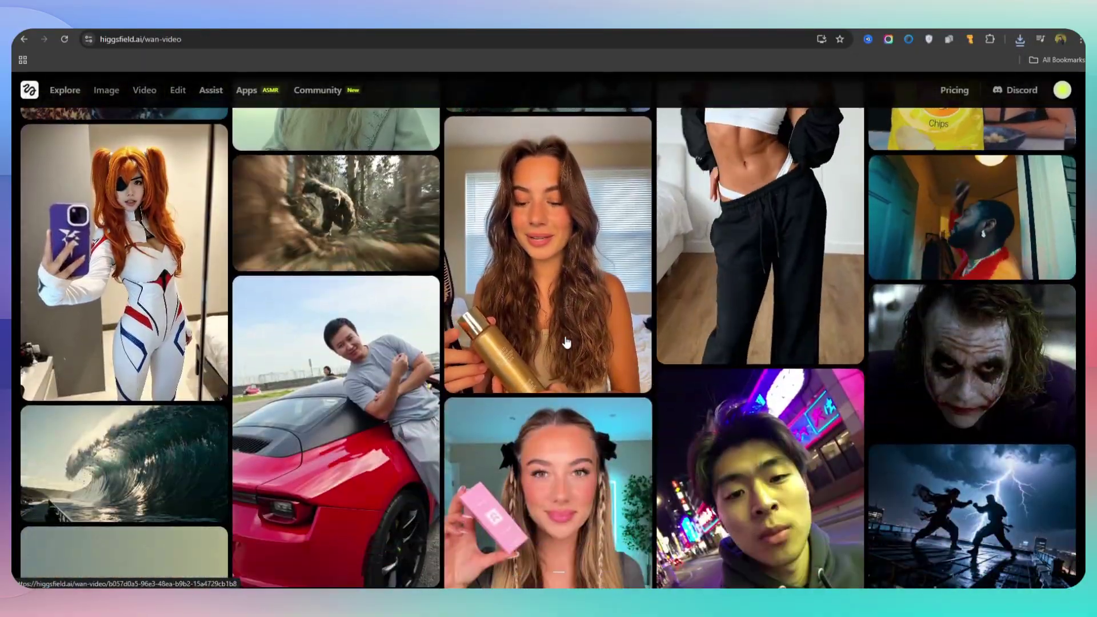
scroll(568, 340, "up", 2)
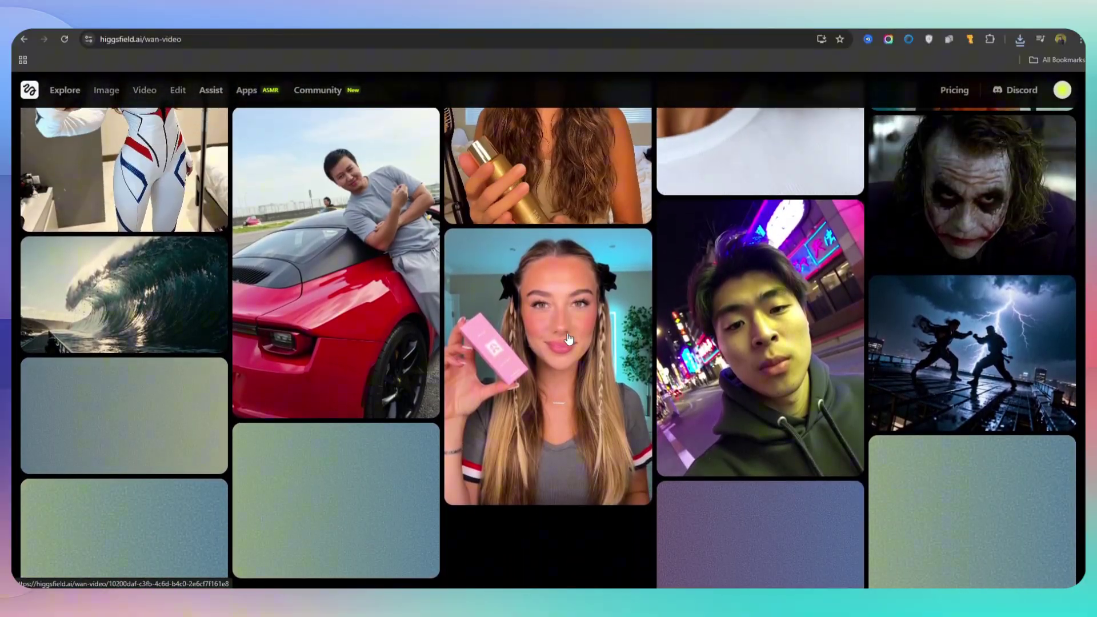
left_click(992, 188)
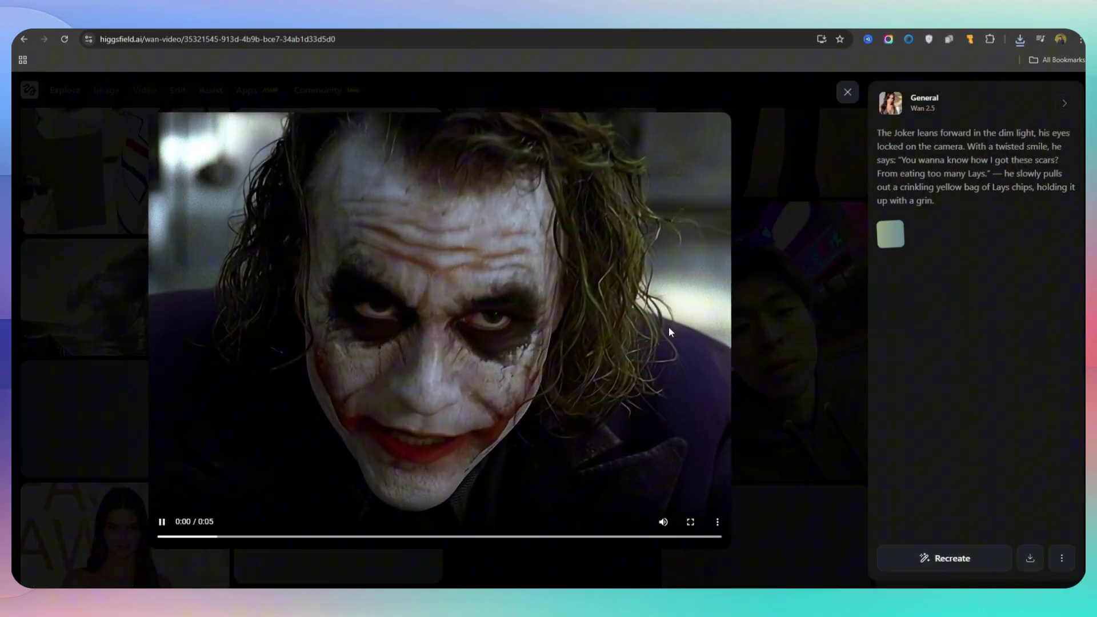